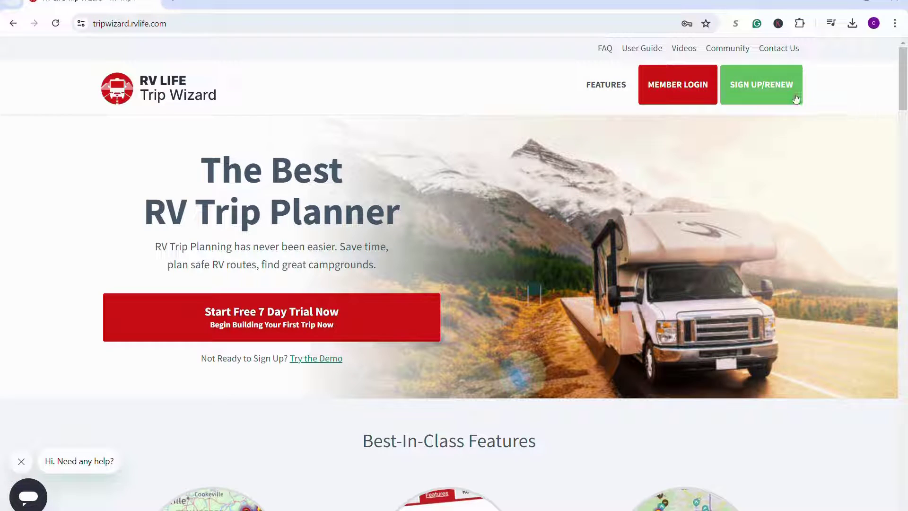
Step: Log in to the RV LIFE member account with the autofilled credentials to reach the trip map
left_click(705, 93)
left_click(731, 217)
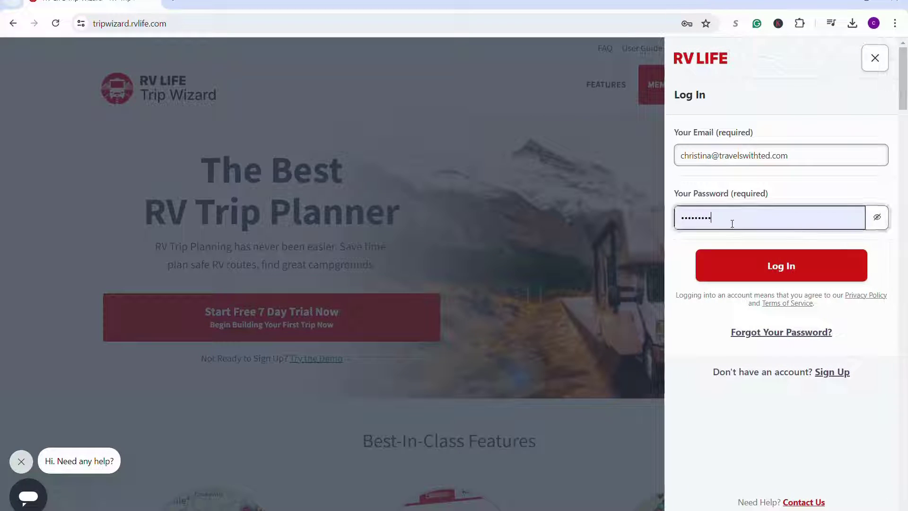
left_click(798, 274)
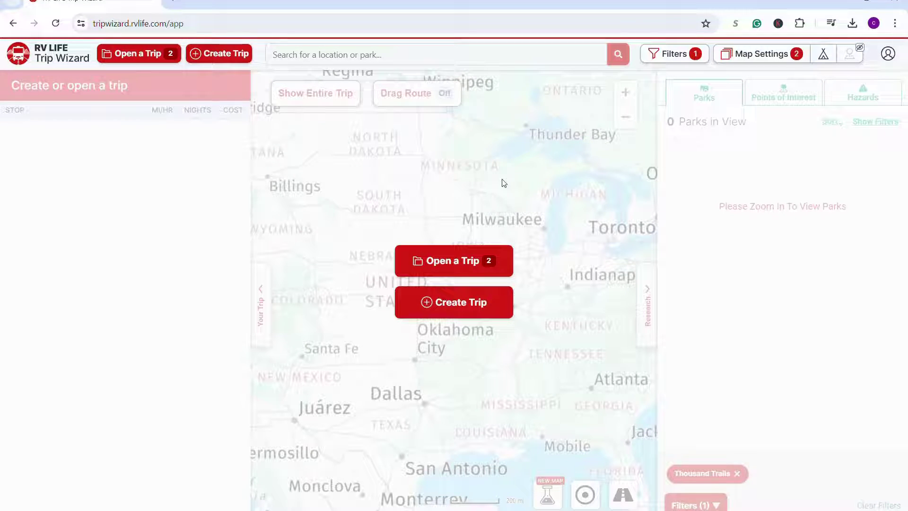
Step: Create a trip named 'New England' departing June 3, 2024, with the start set on the map
left_click(225, 52)
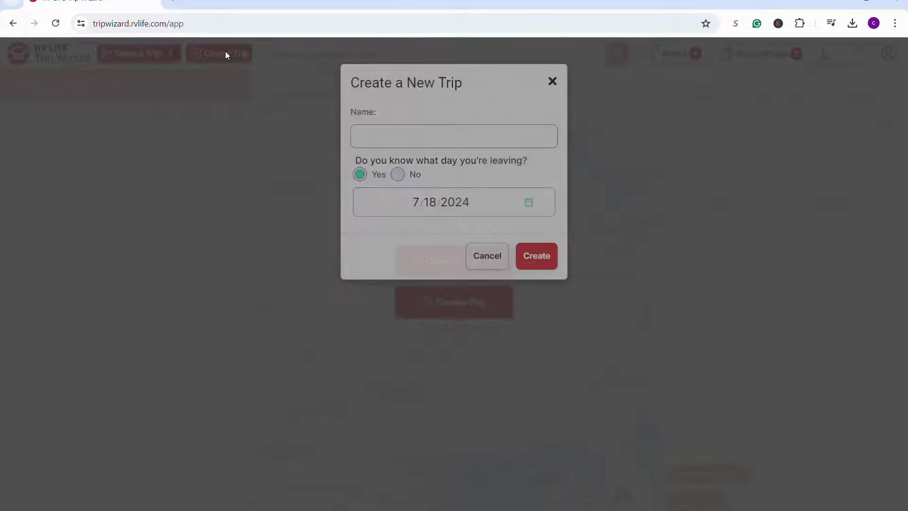
left_click(424, 144)
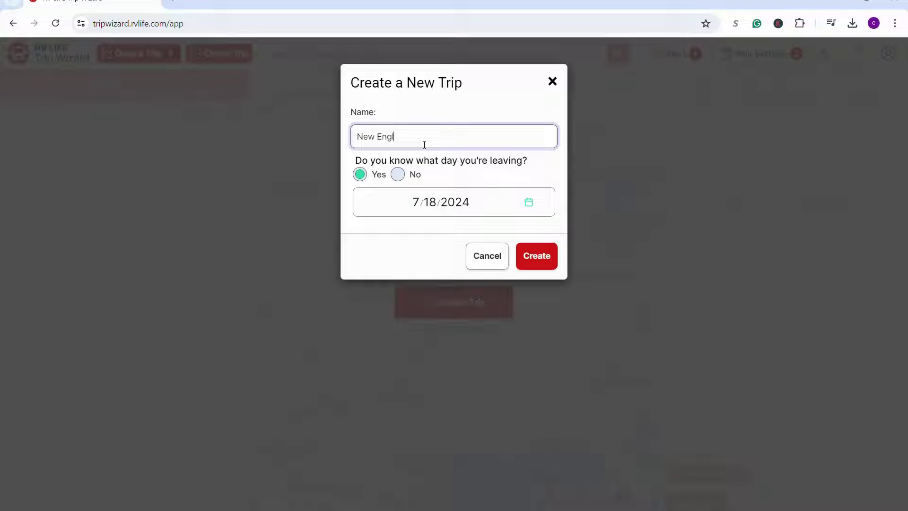
left_click(529, 204)
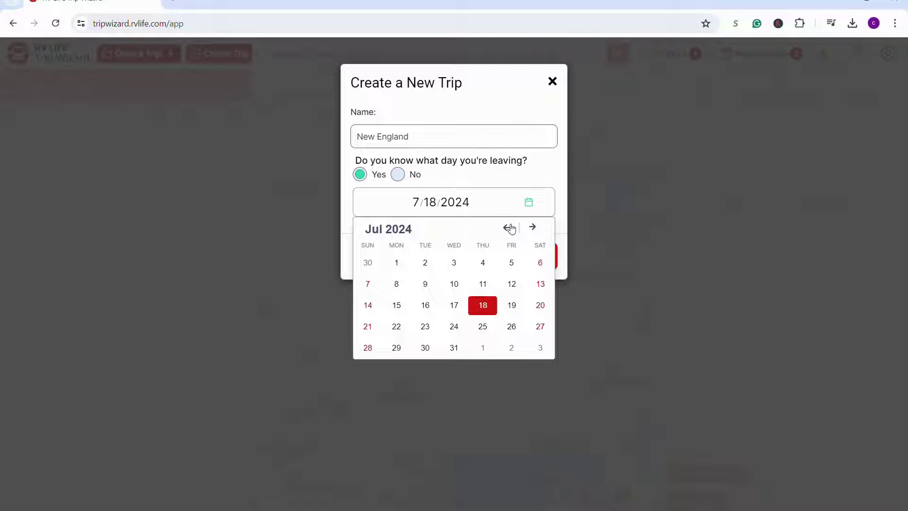
left_click(508, 228)
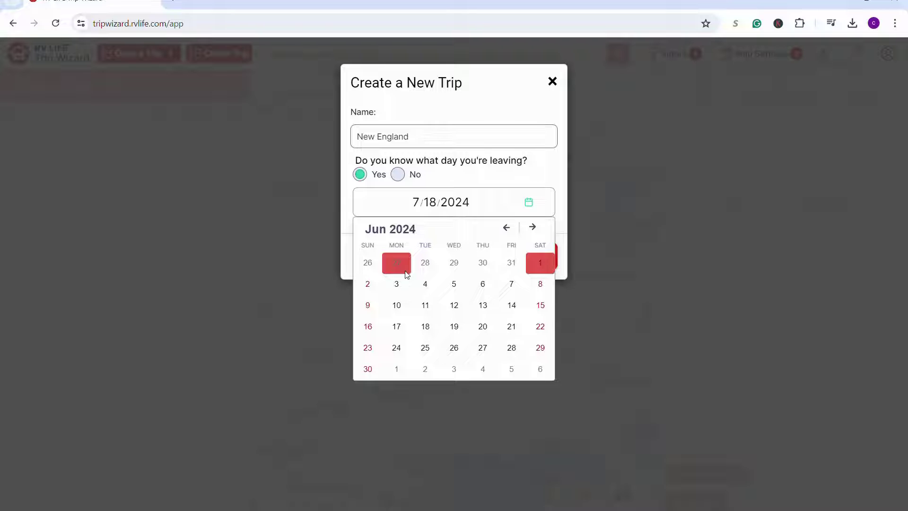
left_click(401, 286)
left_click(525, 257)
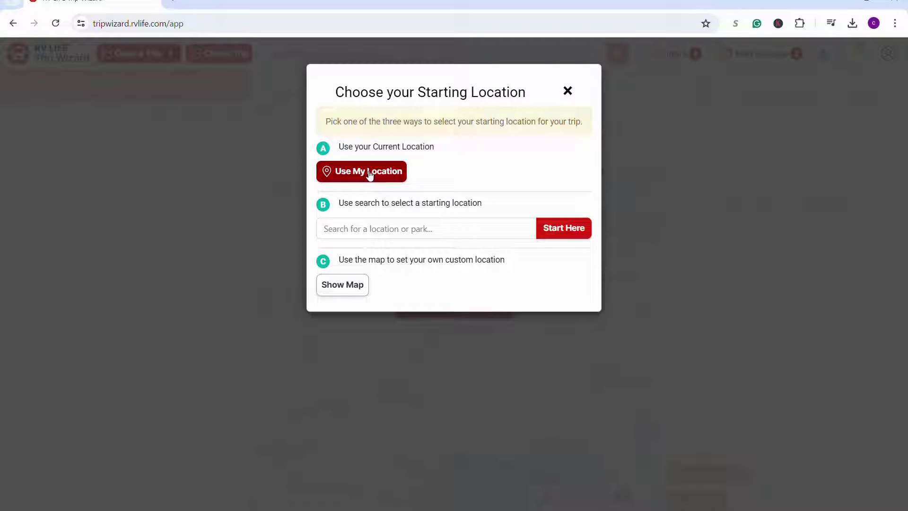
left_click(342, 293)
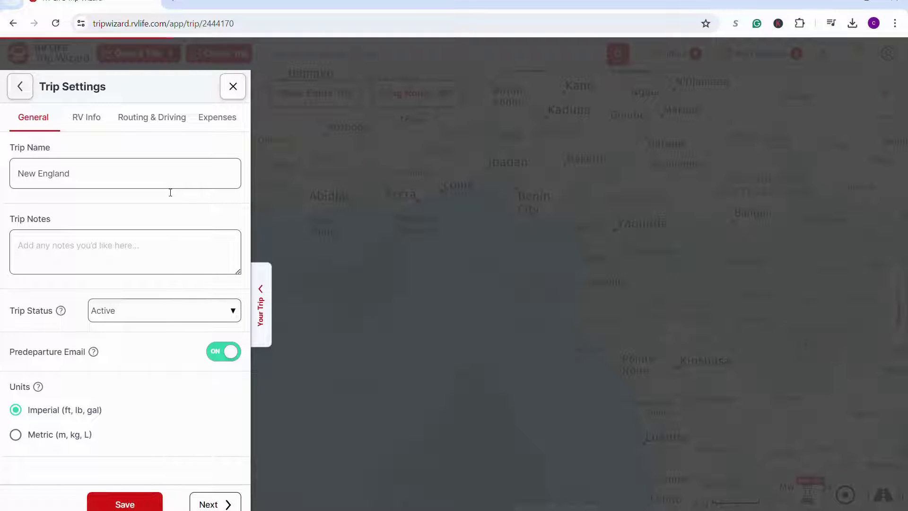
Step: Choose Continue Editing in the Unsaved Changes prompt to stay in the Trip Settings
left_click(687, 187)
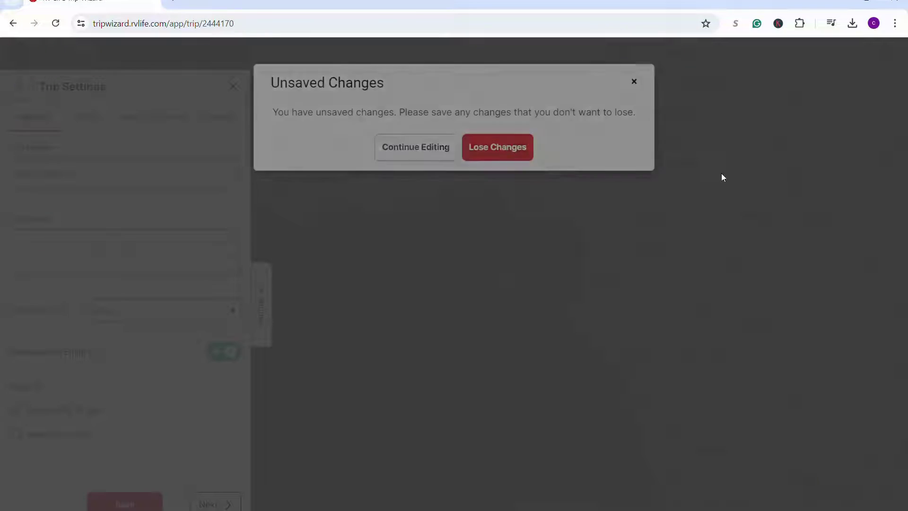
left_click(424, 150)
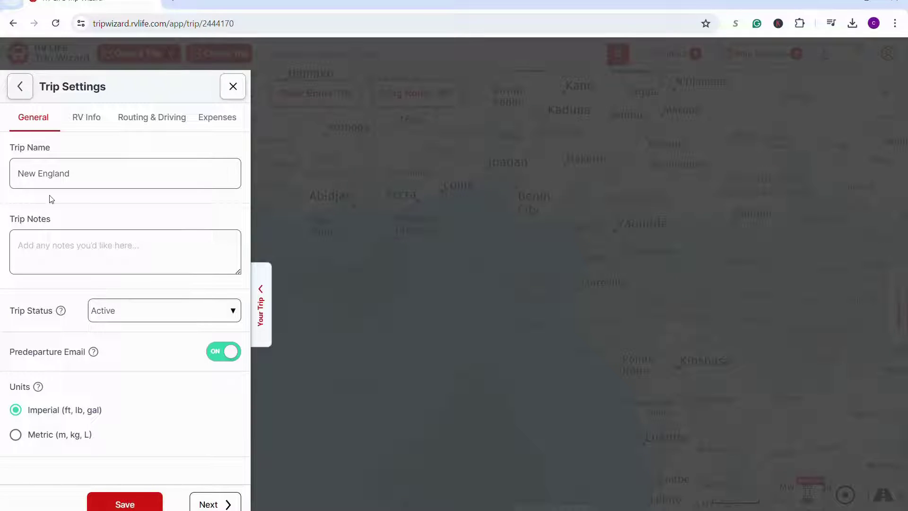
Step: Review RV Info, then set Avoid Ferries and Avoid Unpaved Roads to YES
left_click(100, 123)
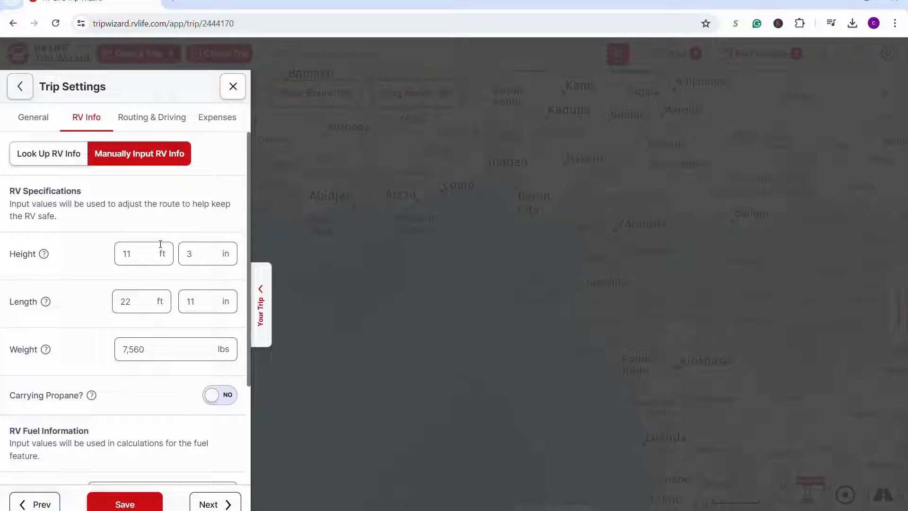
left_click_drag(252, 228, 251, 179)
left_click(151, 117)
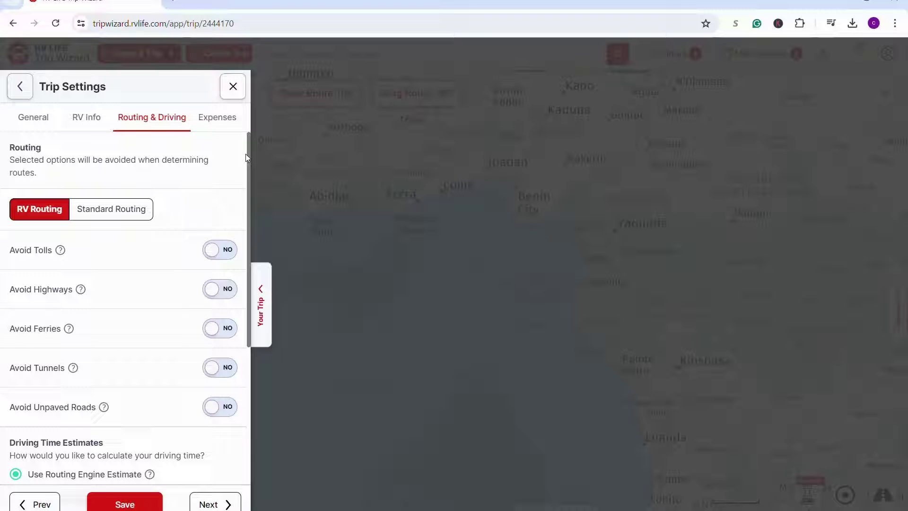
left_click_drag(245, 154, 245, 201)
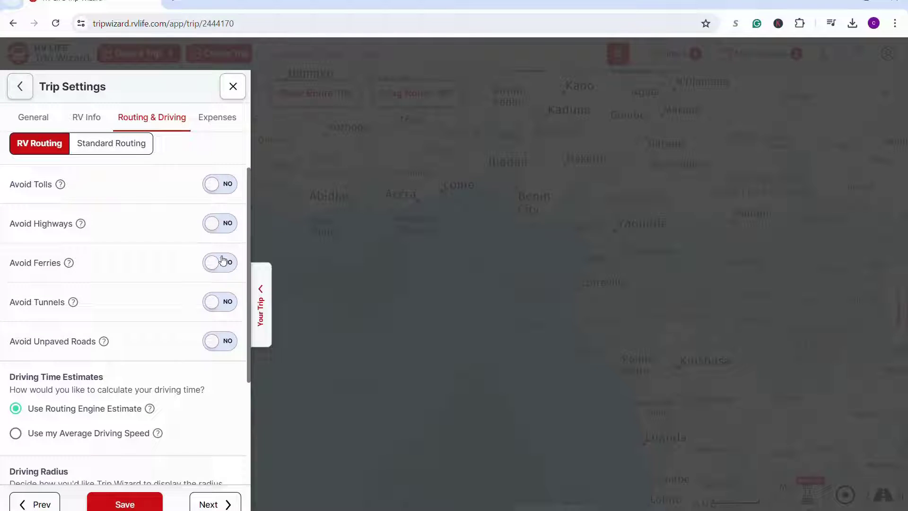
left_click(220, 263)
left_click_drag(248, 302, 244, 453)
left_click(220, 291)
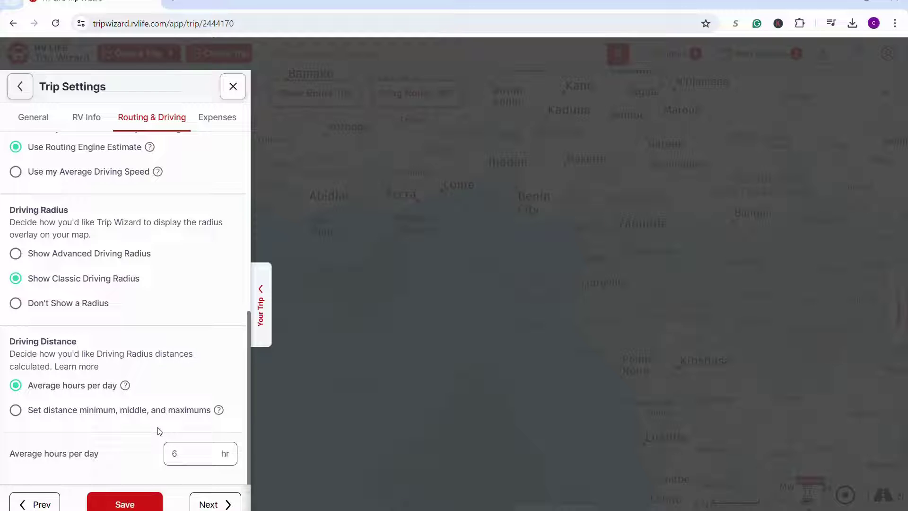
Step: Check the Expenses tab and save the trip settings with Save & Finish
left_click(218, 117)
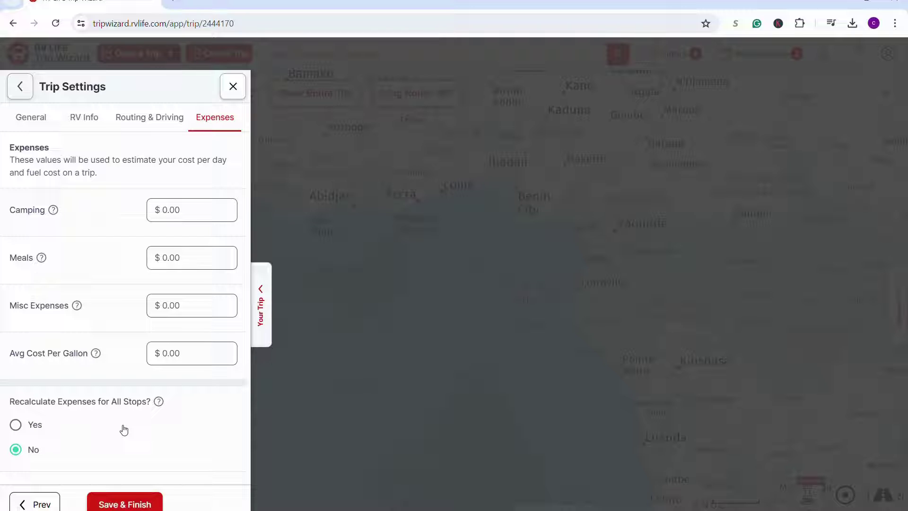
left_click(122, 504)
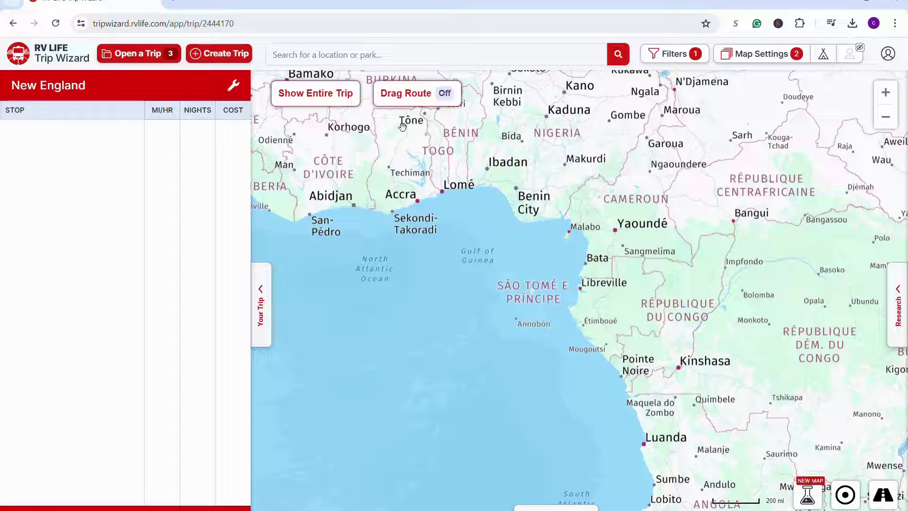
left_click(409, 55)
Step: Search 'Ma' to jump the map to MA, United States, and dismiss the Custom Stop popup
type("Massach")
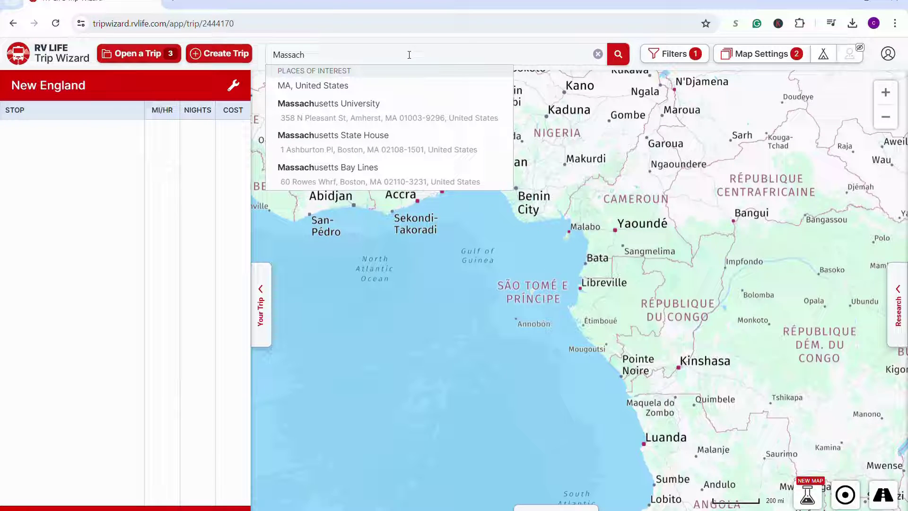
left_click(375, 83)
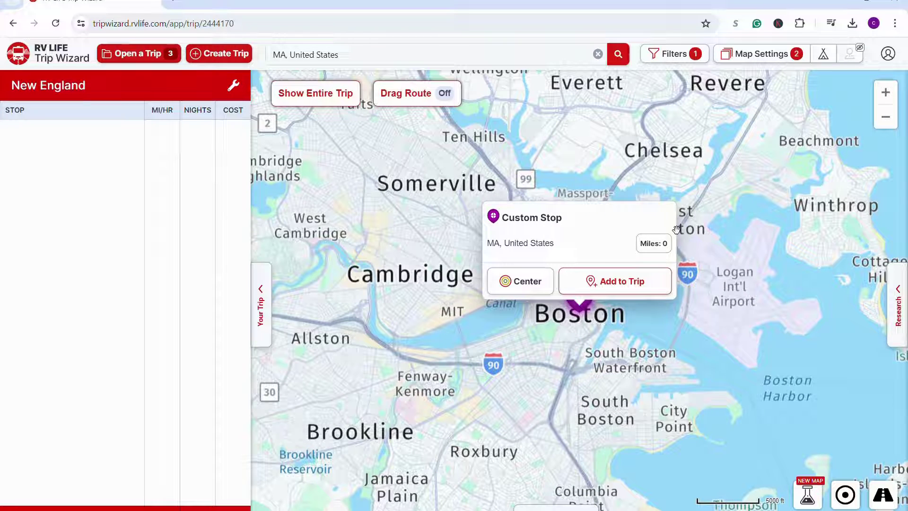
left_click(679, 65)
left_click(675, 57)
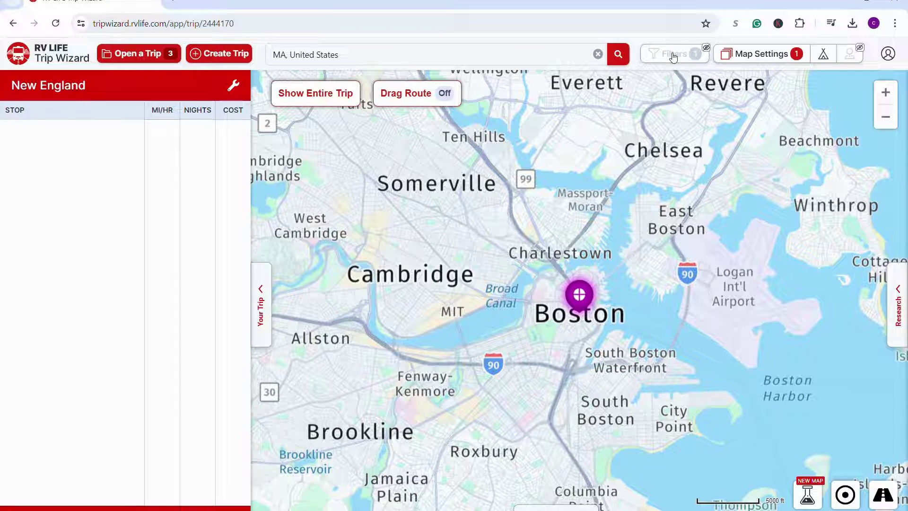
left_click(670, 56)
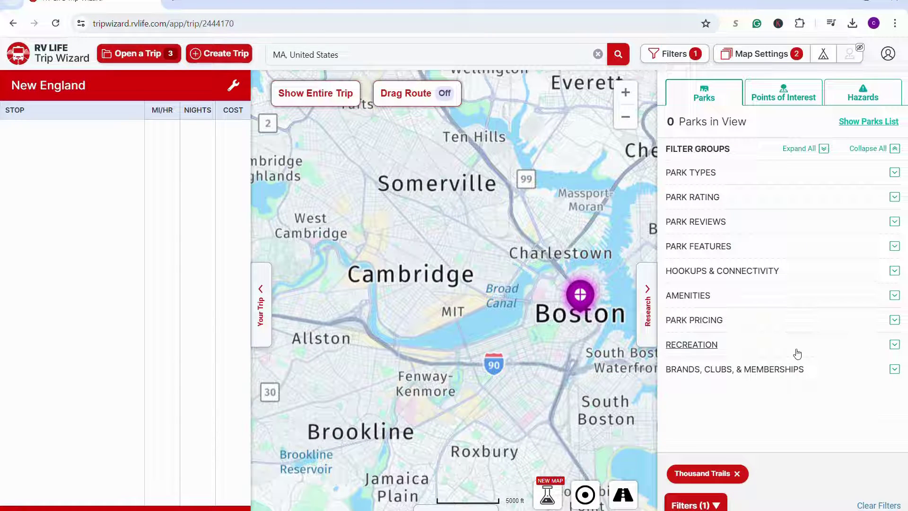
Step: Toggle the Thousand Trails membership filter off and back on, then close the filters panel
left_click(804, 369)
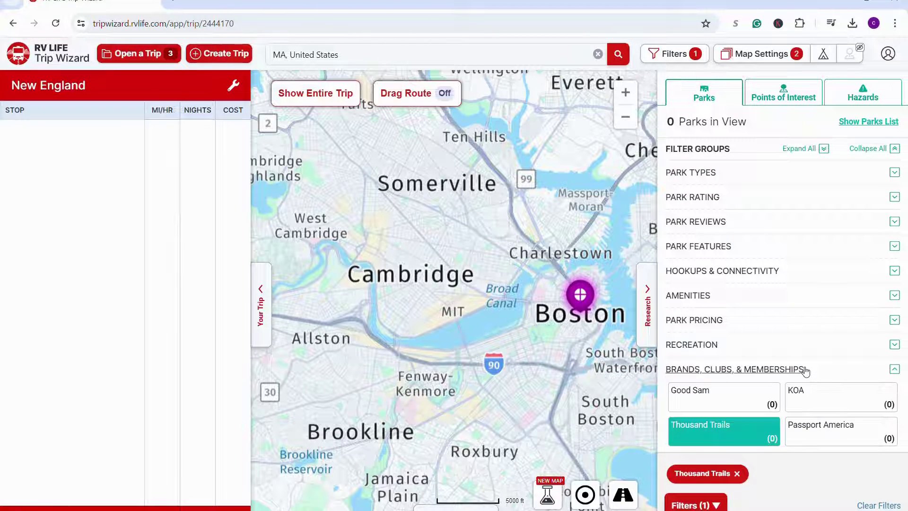
left_click(741, 429)
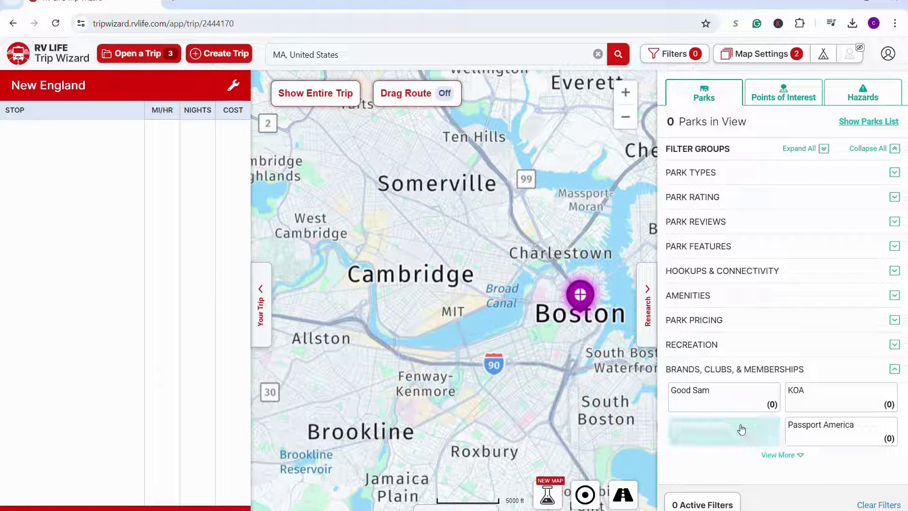
left_click(741, 429)
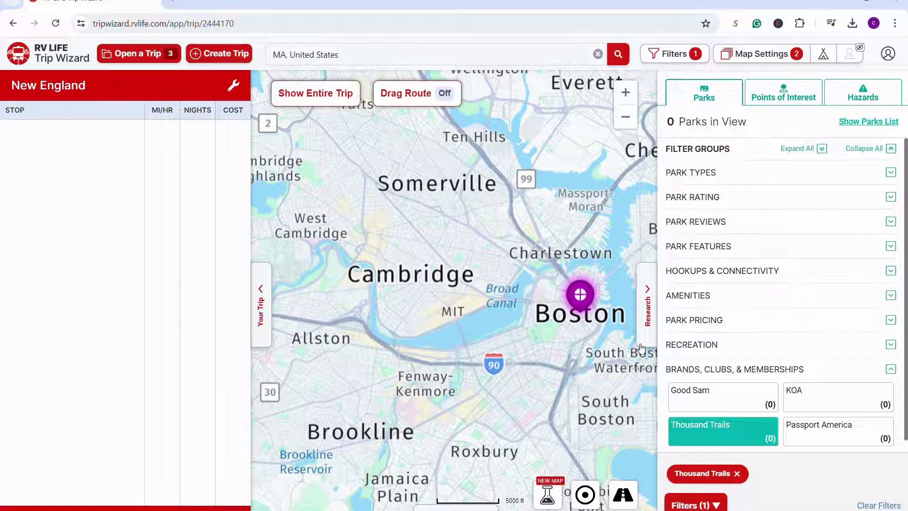
left_click(648, 303)
left_click(893, 118)
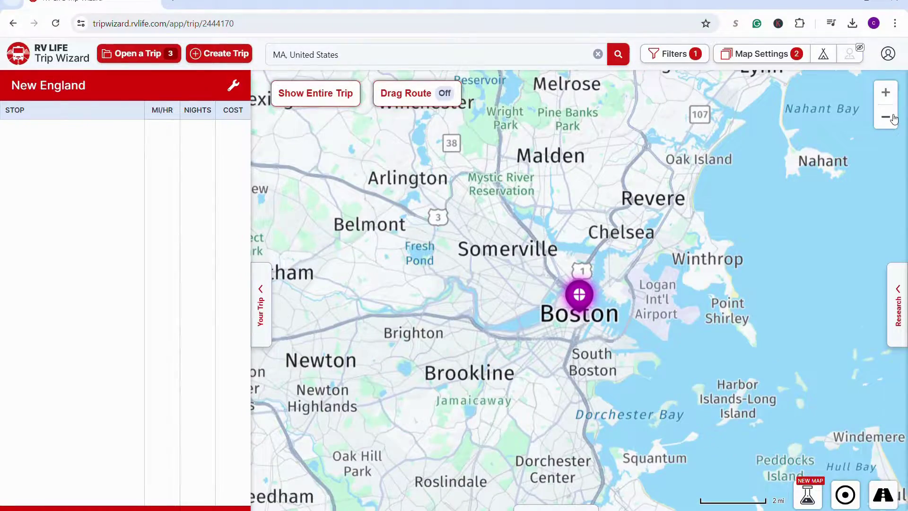
Step: Navigate to southeastern Massachusetts and open the Thousand Trails Gateway to Cape Cod card near Middleboro
left_click(892, 118)
left_click(893, 118)
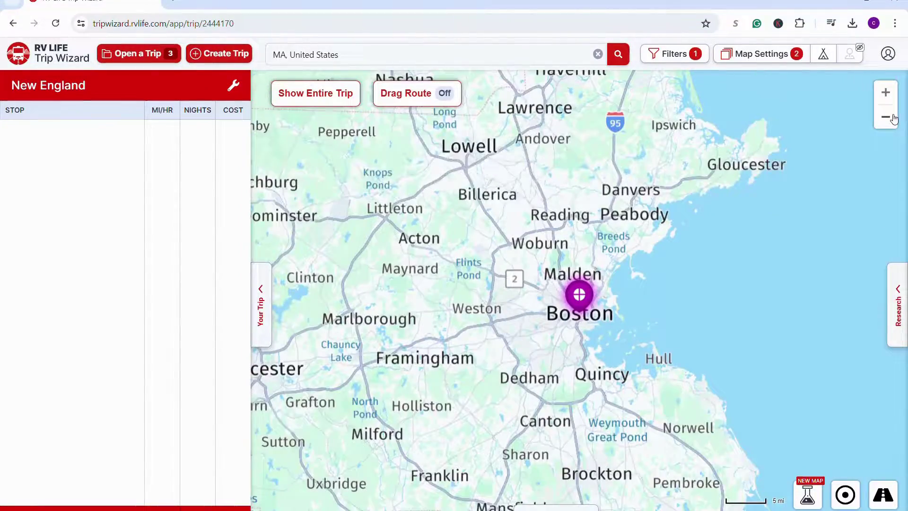
left_click(892, 118)
left_click(892, 118)
left_click(892, 118)
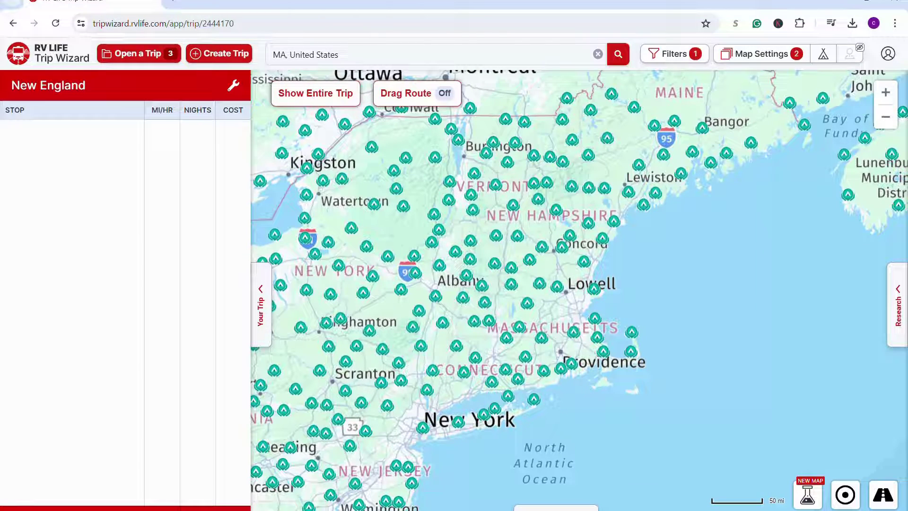
left_click(886, 93)
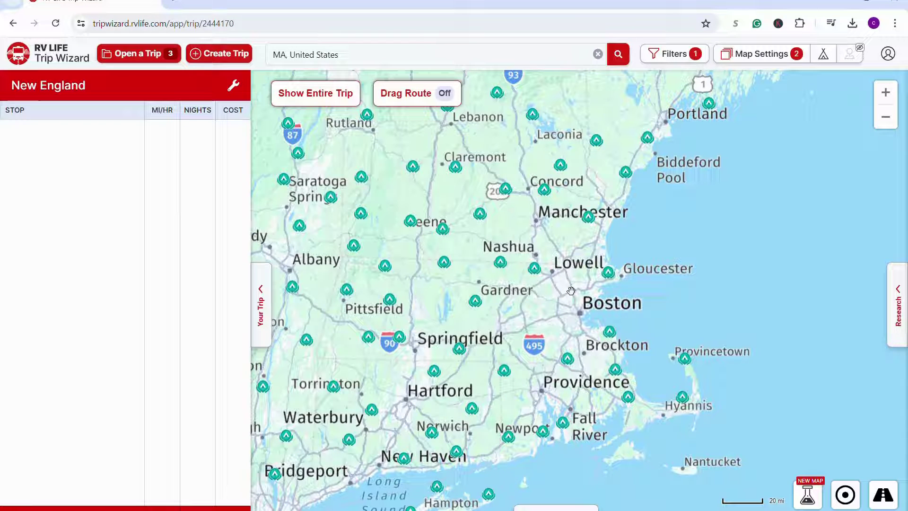
left_click_drag(553, 309, 603, 362)
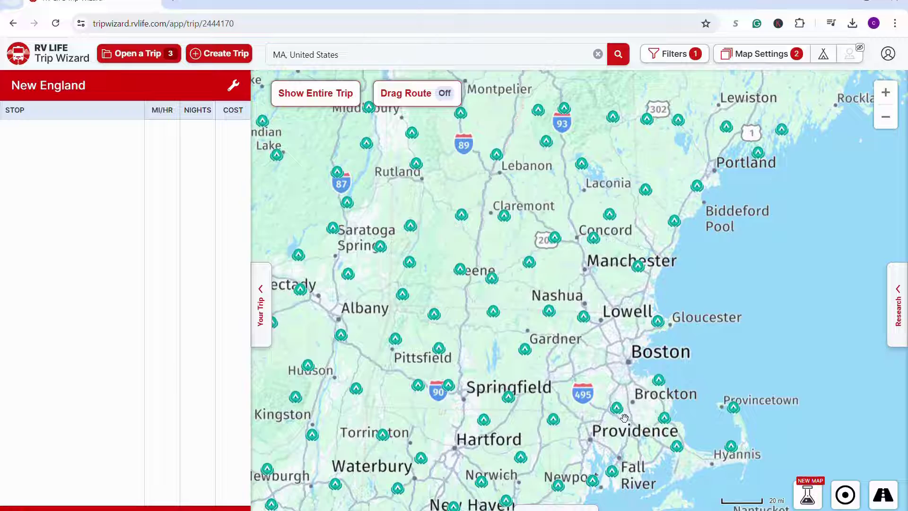
scroll(656, 396, "up", 3)
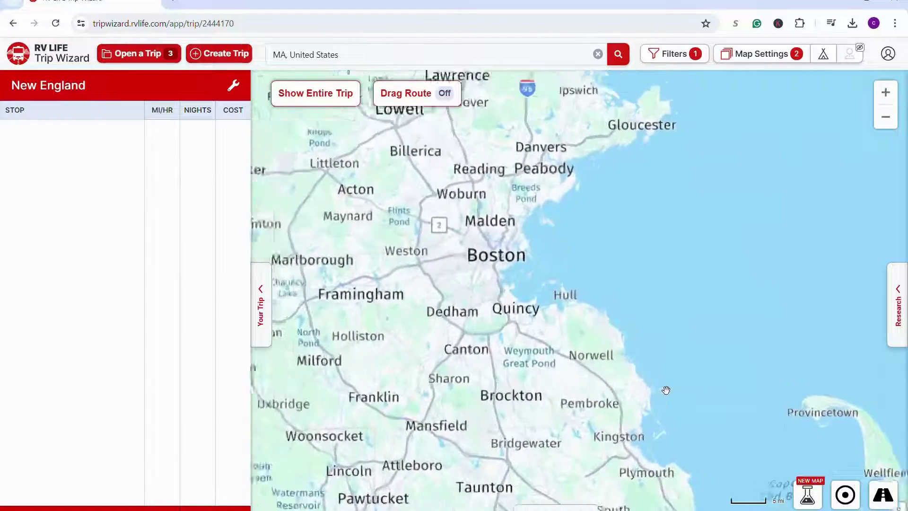
left_click_drag(575, 375, 619, 260)
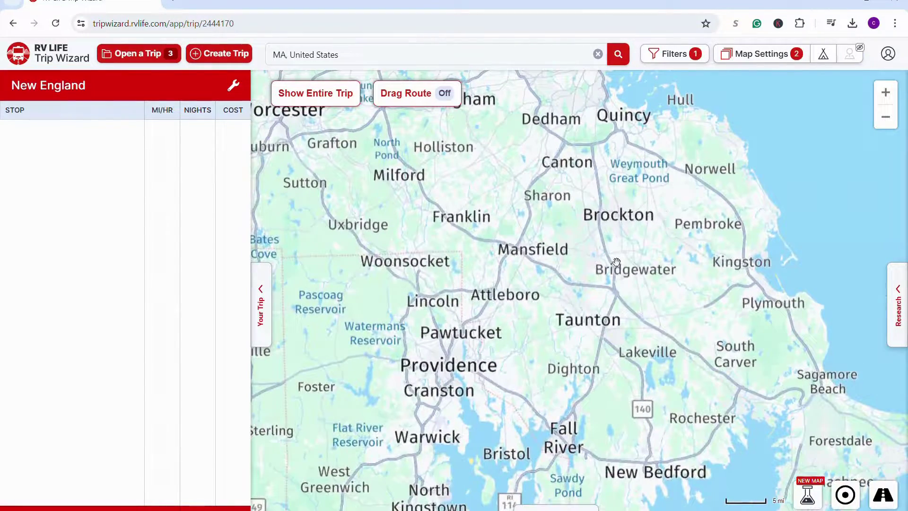
scroll(617, 263, "down", 4)
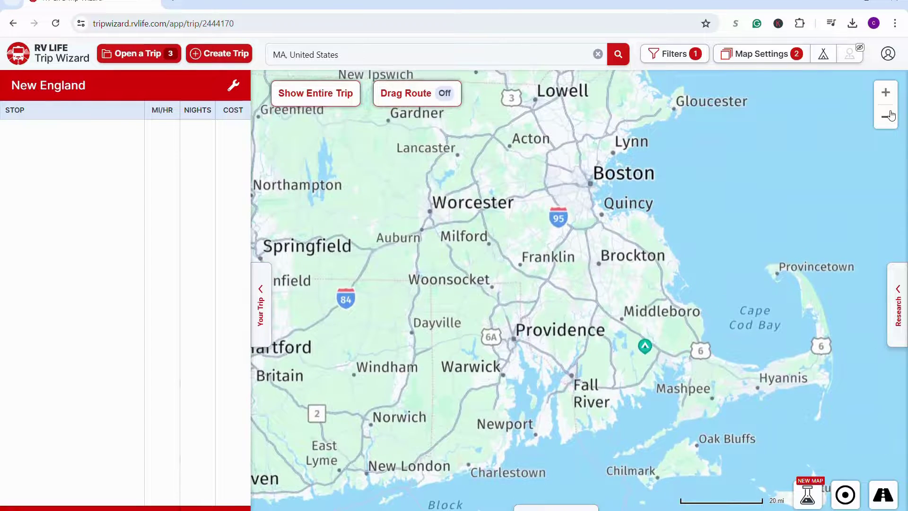
left_click(646, 347)
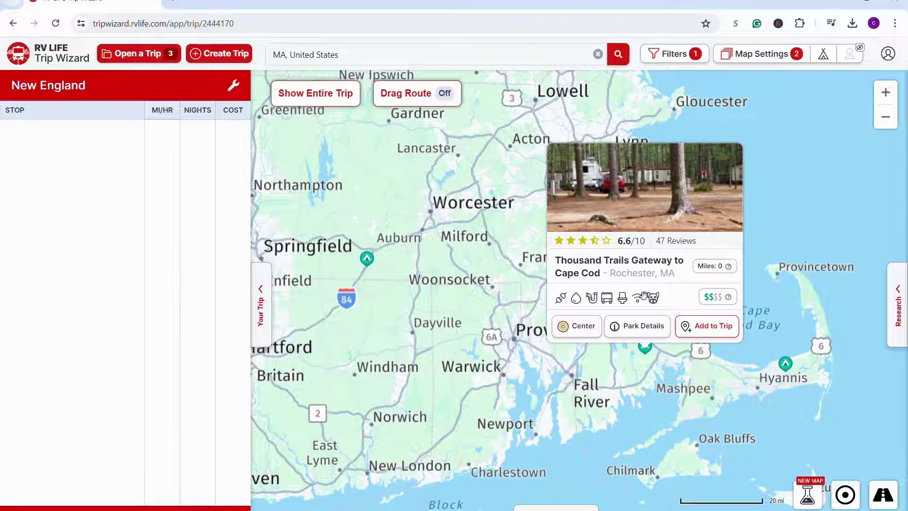
Step: Open Park Details for Gateway to Cape Cod and browse its gallery photos
left_click(639, 334)
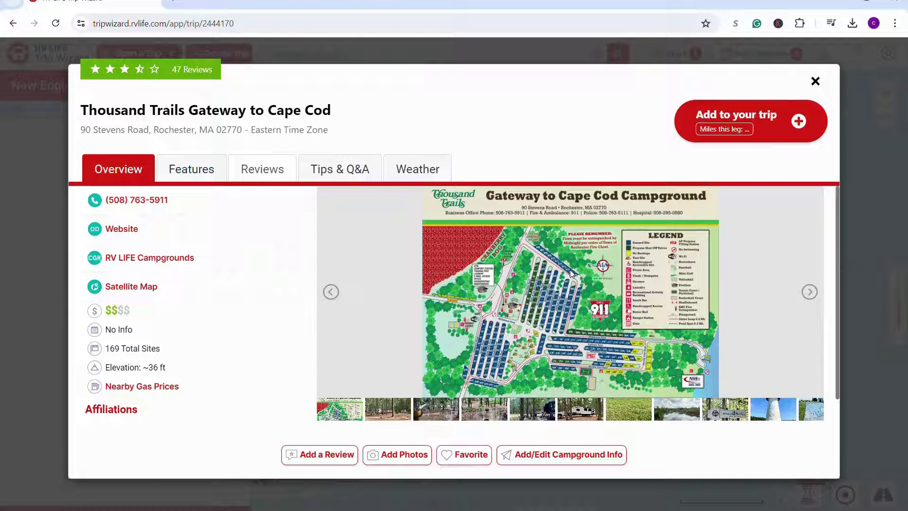
scroll(835, 236, "down", 1)
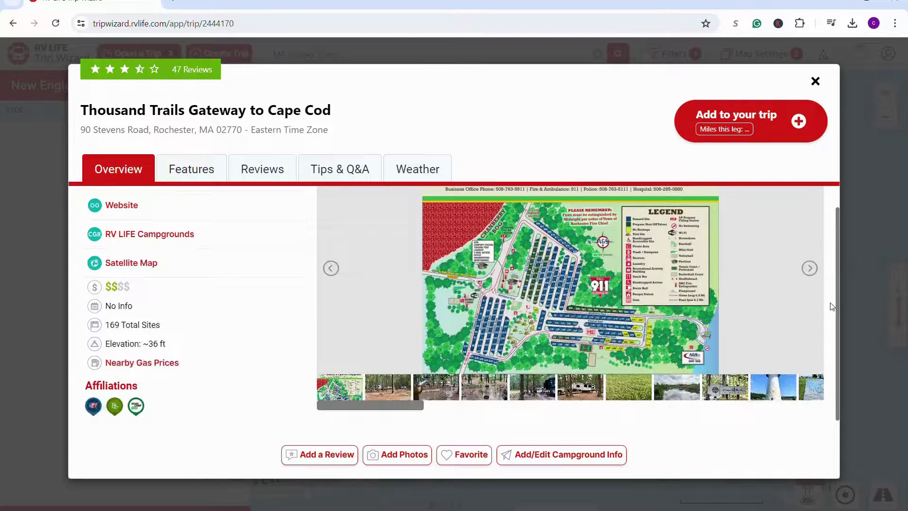
left_click(401, 407)
left_click(448, 401)
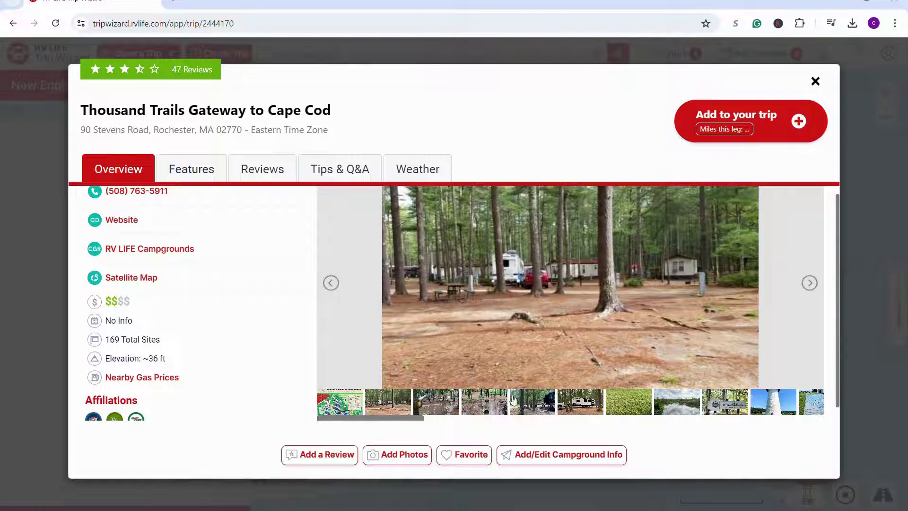
left_click(581, 402)
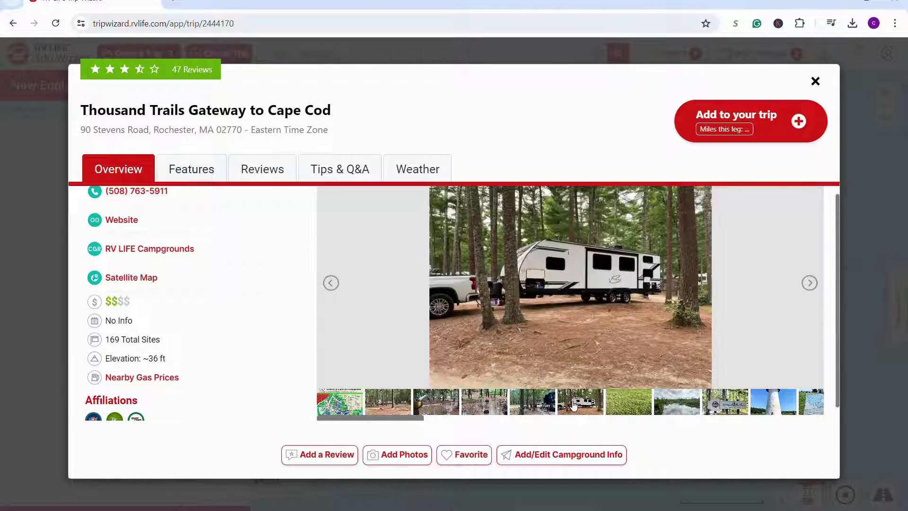
left_click(616, 405)
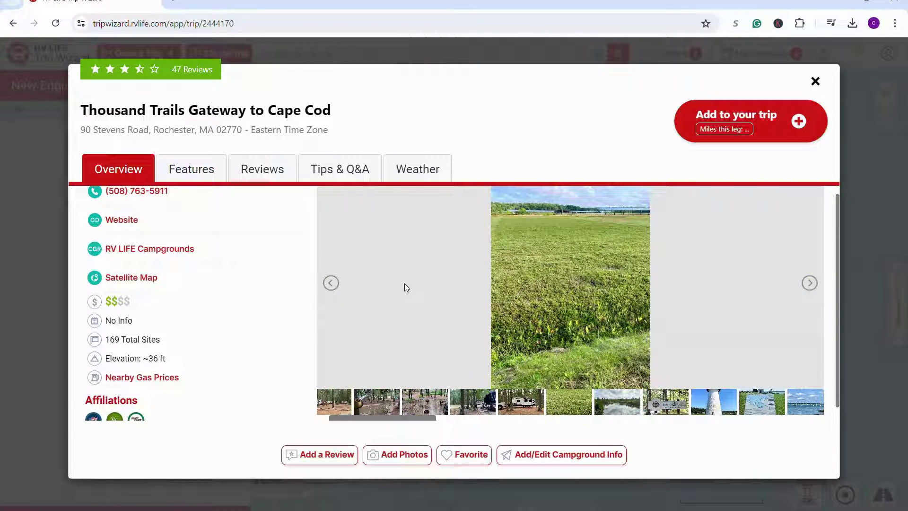
Step: Read the campground's 47 reviews and its Tips & Q&A from other RVers
left_click(262, 169)
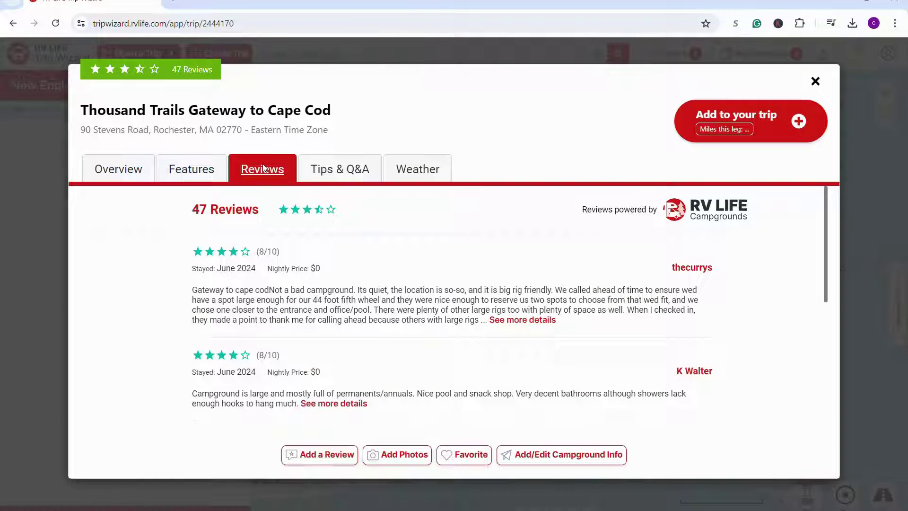
left_click_drag(820, 208, 822, 352)
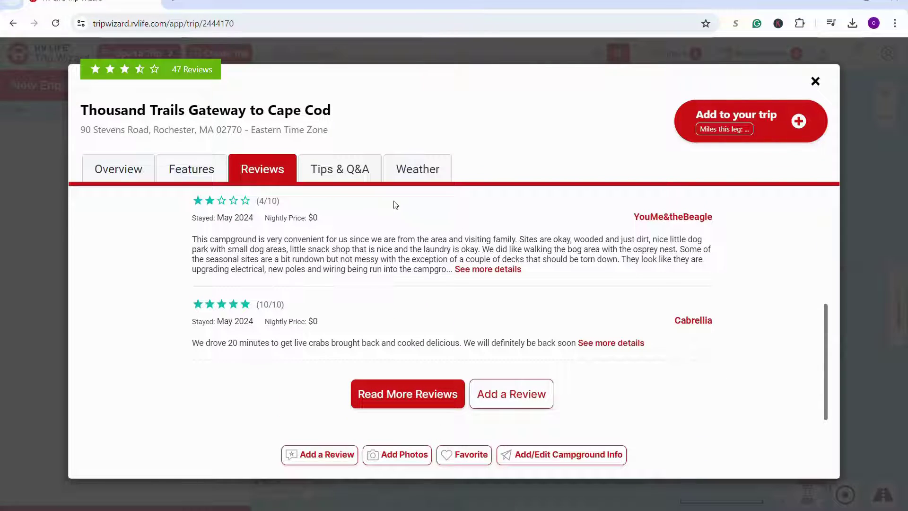
left_click(338, 170)
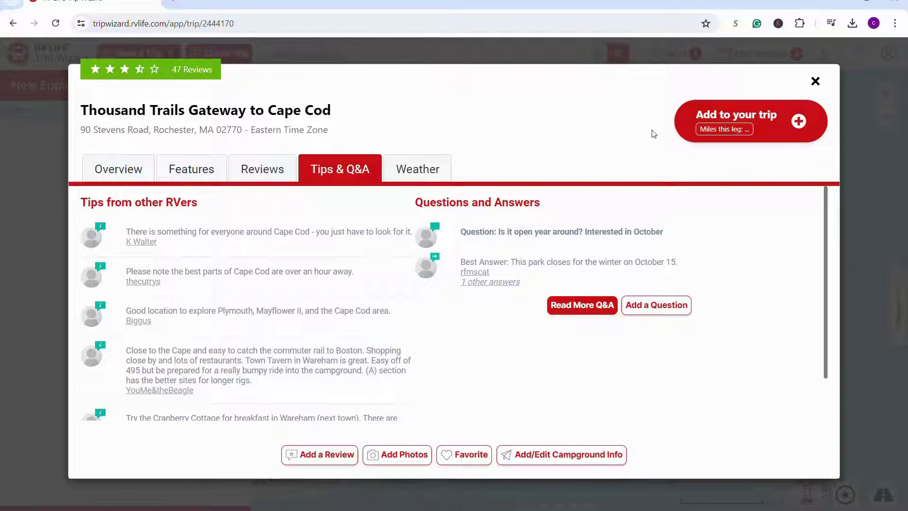
Step: Add Thousand Trails Gateway to Cape Cod to the trip for 14 nights
left_click(799, 122)
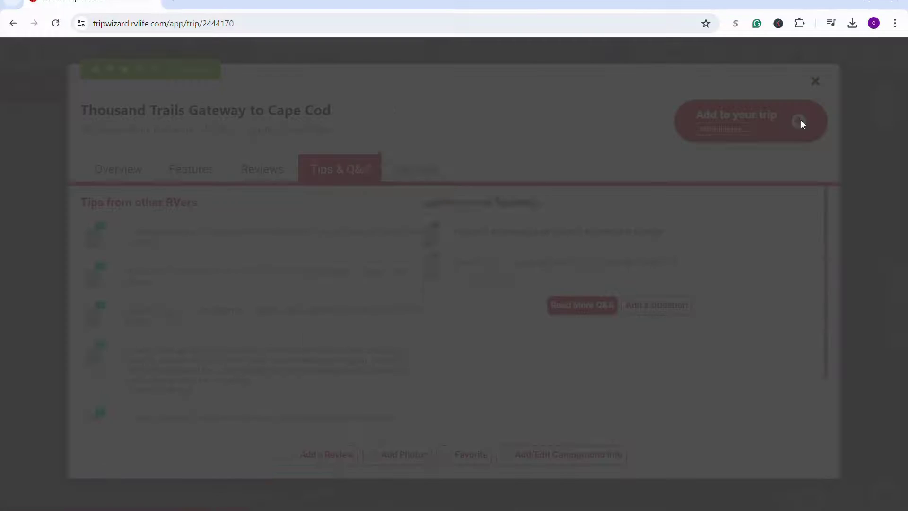
left_click(462, 146)
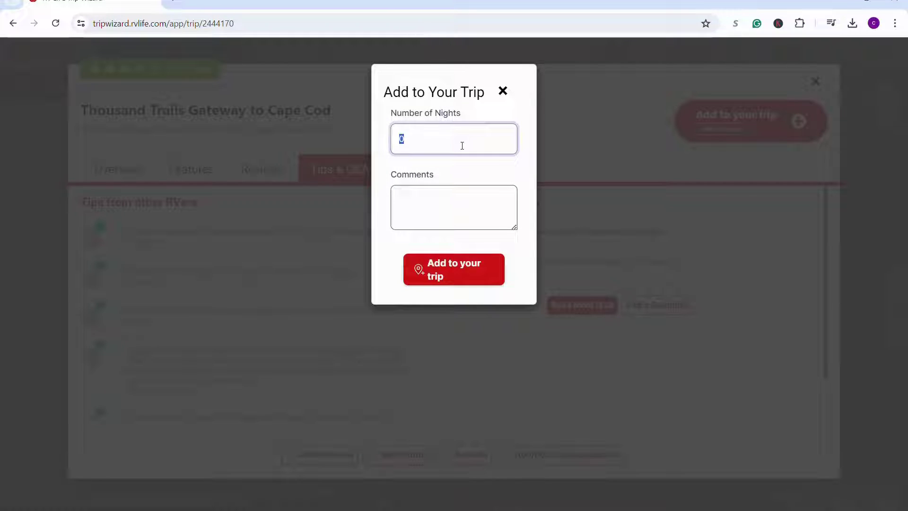
type("14")
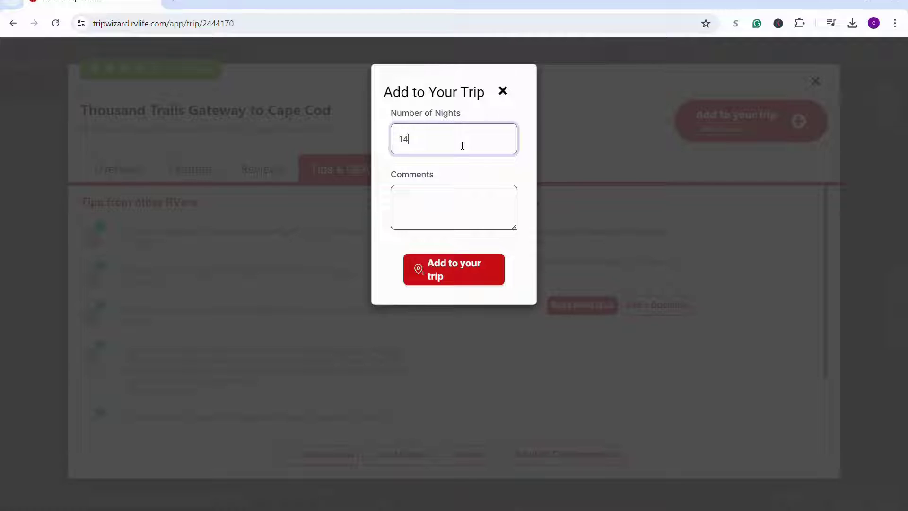
left_click(429, 268)
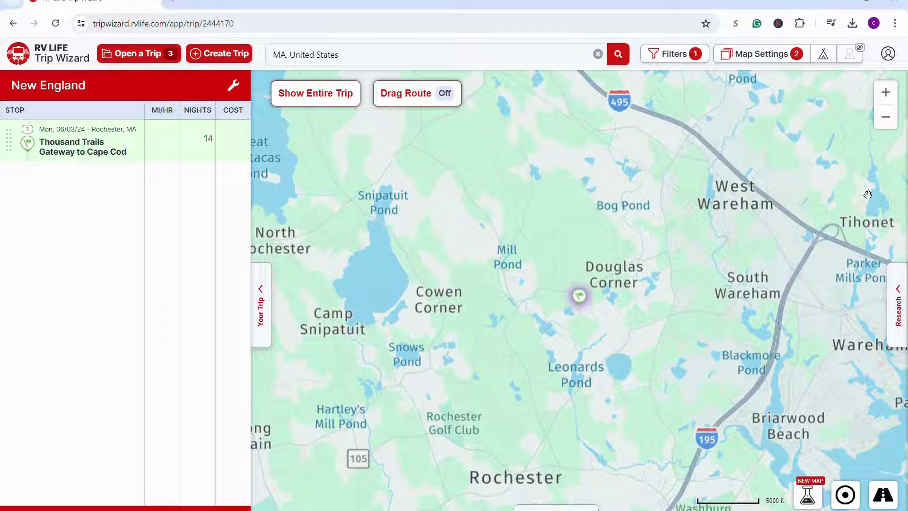
Step: Move the map toward Lowell and open the Tuxbury Pond Campground card near Amesbury
left_click(886, 117)
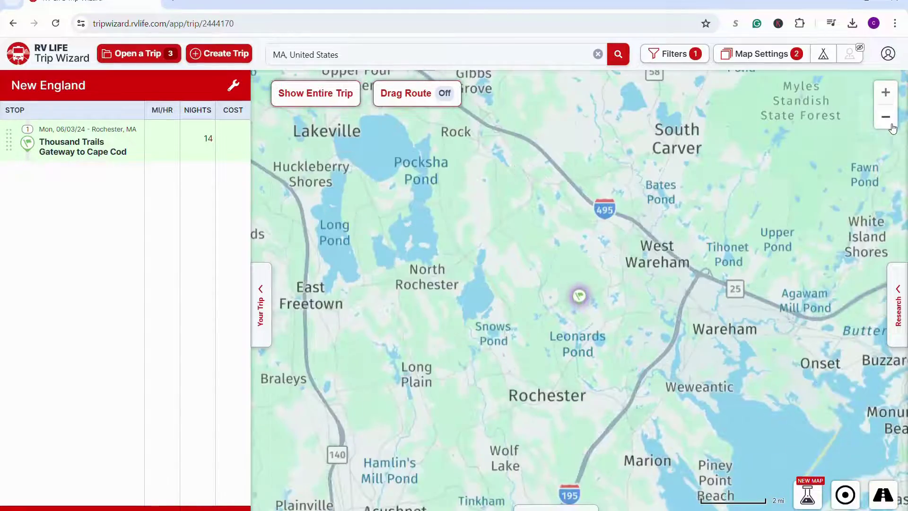
left_click(891, 125)
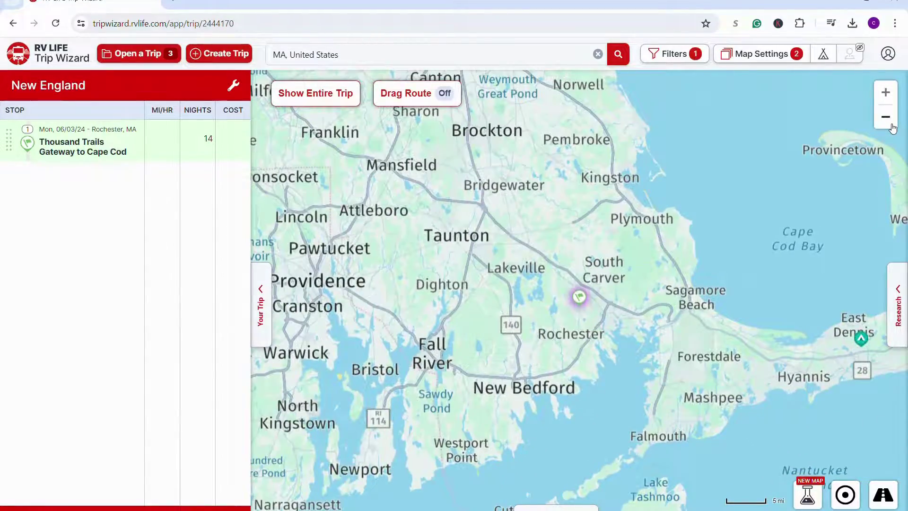
left_click(892, 125)
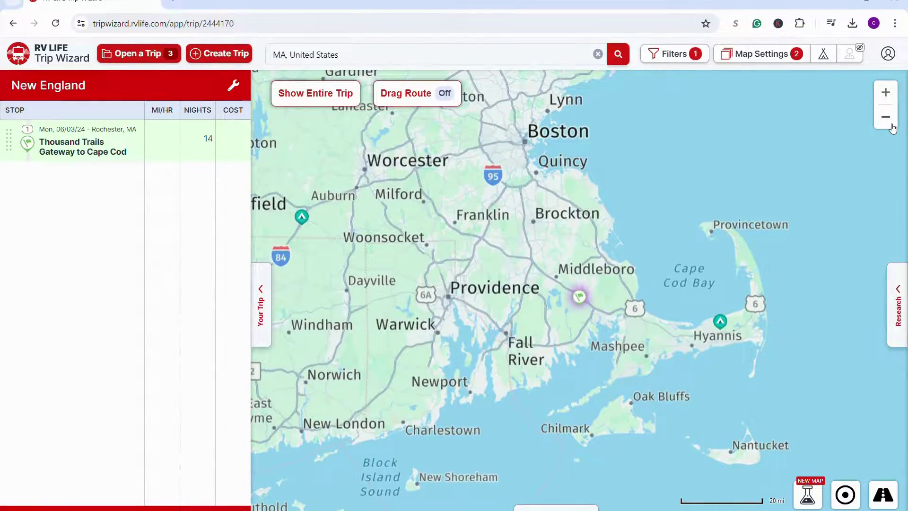
left_click(886, 117)
left_click_drag(543, 220, 578, 332)
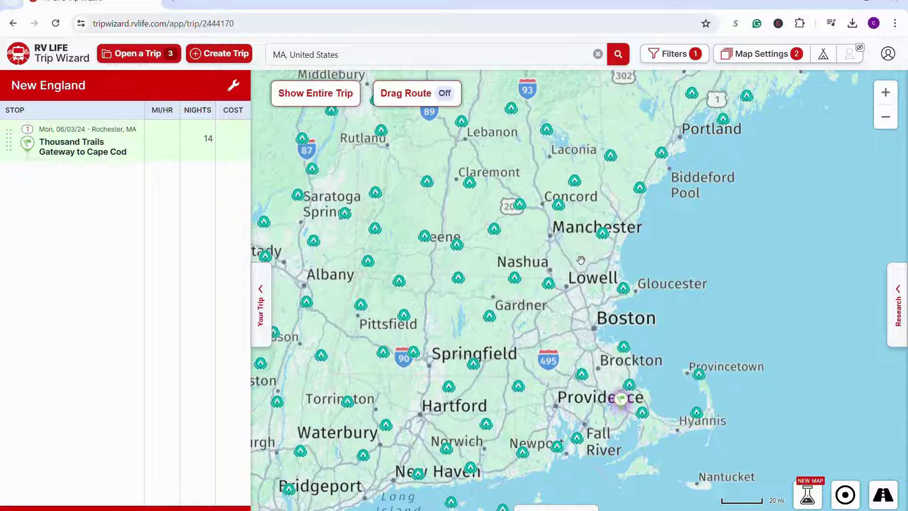
scroll(572, 276, "up", 4)
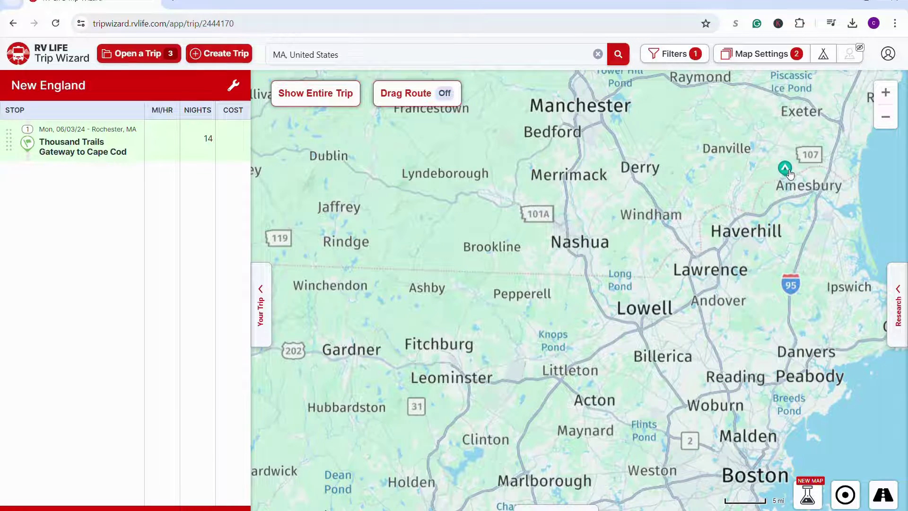
left_click(788, 171)
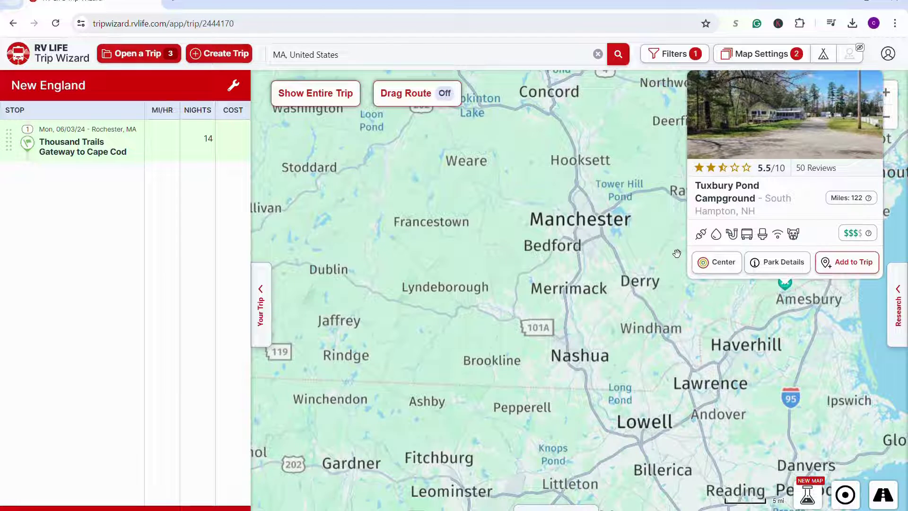
Step: Add Tuxbury Pond Campground to the New England trip and zoom out to the entire route
left_click(851, 264)
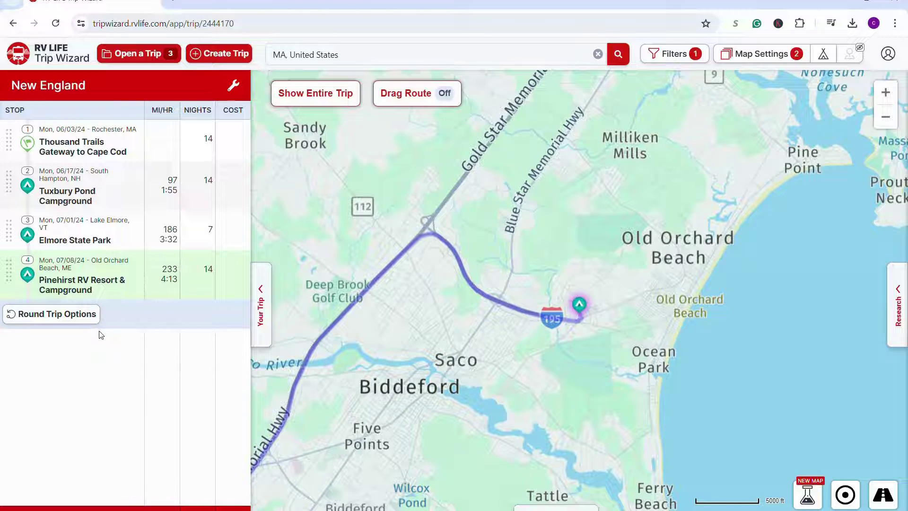
left_click(332, 92)
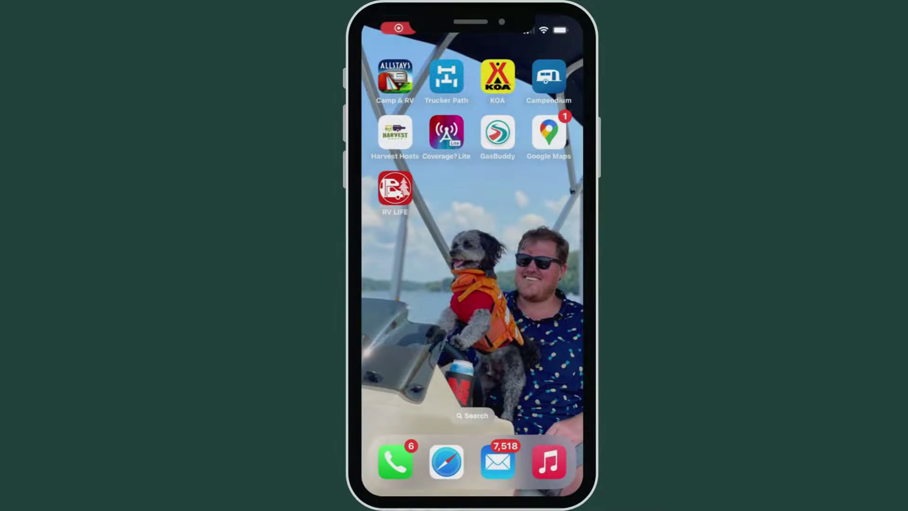
Step: In the RV LIFE app, open the New England trip overview: 4 stops, 49 nights, 515 mi
left_click(395, 188)
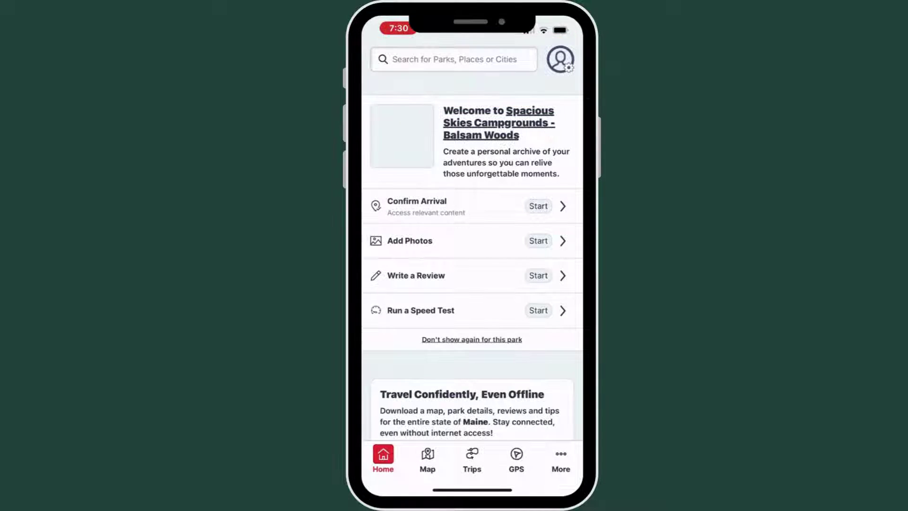
left_click(471, 458)
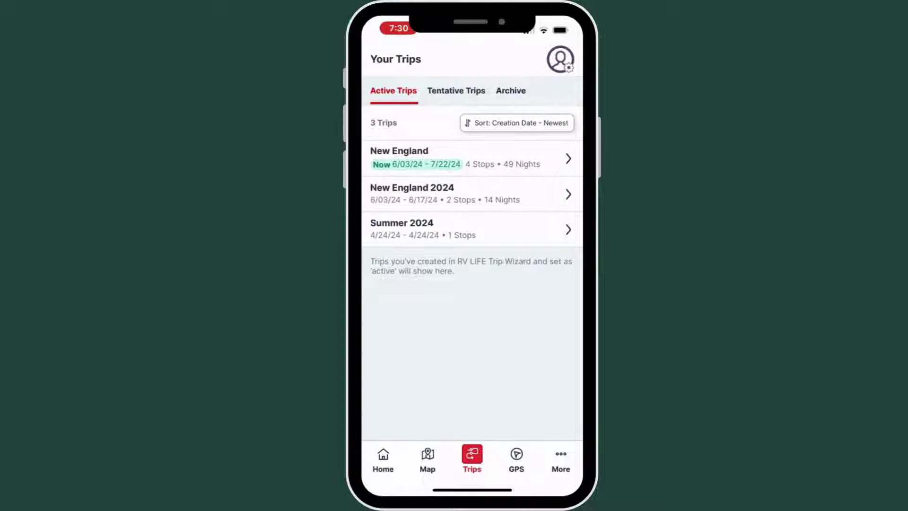
left_click(454, 158)
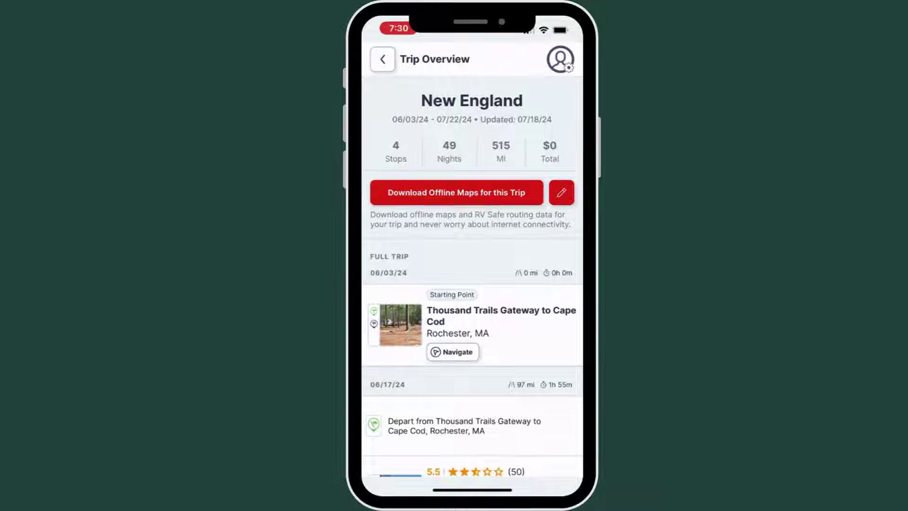
scroll(471, 277, "down", 3)
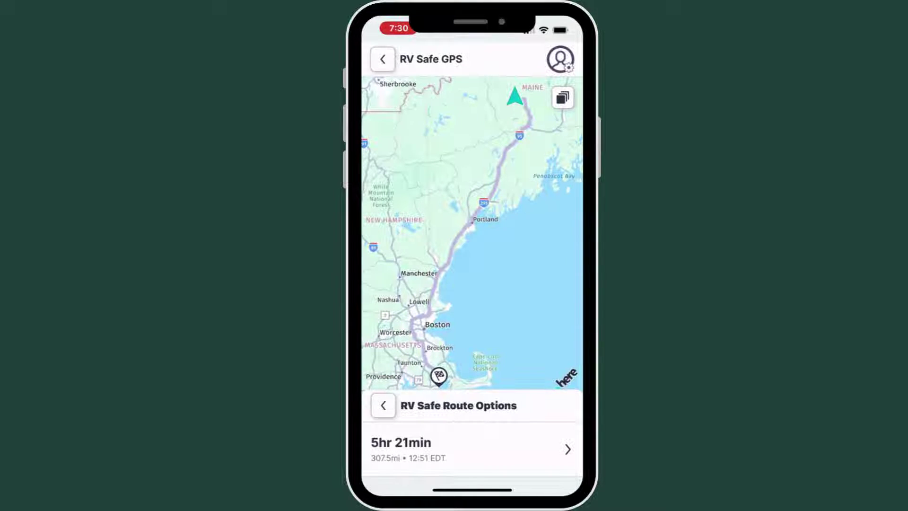
Step: Preview turn-by-turn directions for the 5hr 21min, 307.5 mi route, then start navigation
left_click(471, 449)
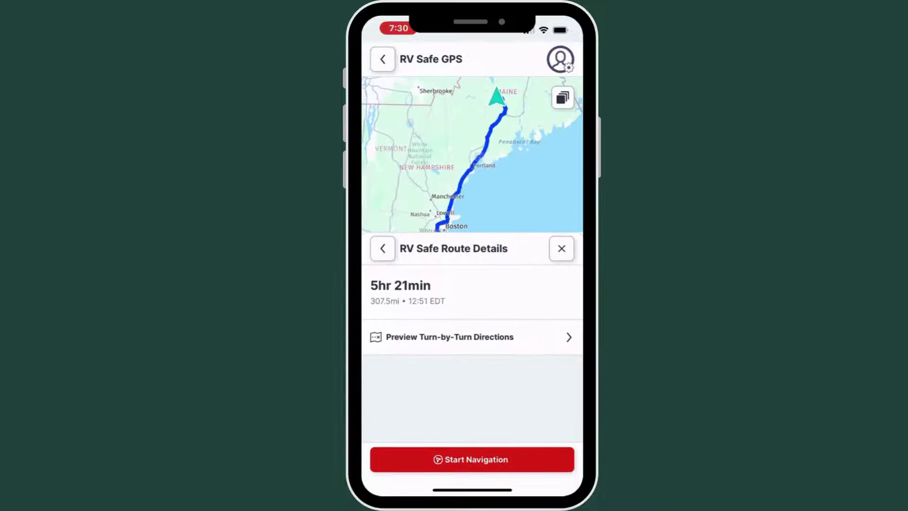
left_click(449, 337)
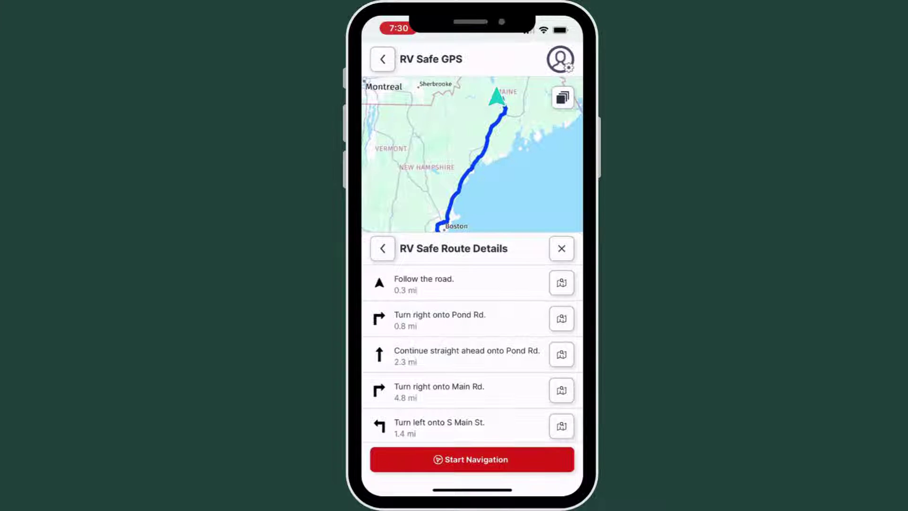
scroll(472, 353, "down", 6)
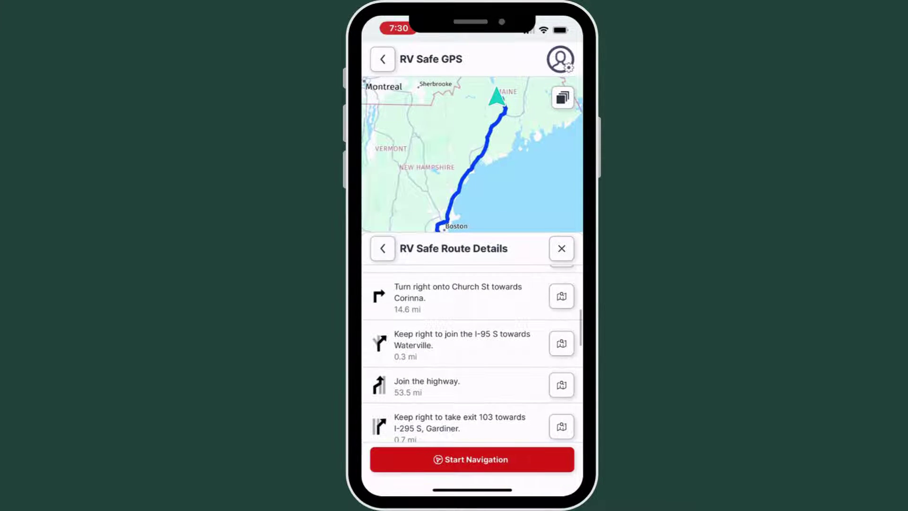
scroll(472, 353, "down", 3)
left_click(471, 459)
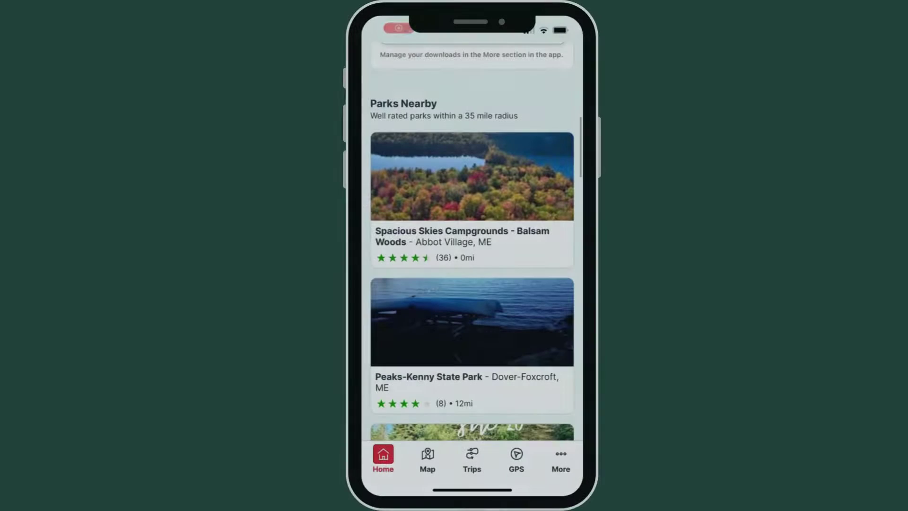
left_click(472, 199)
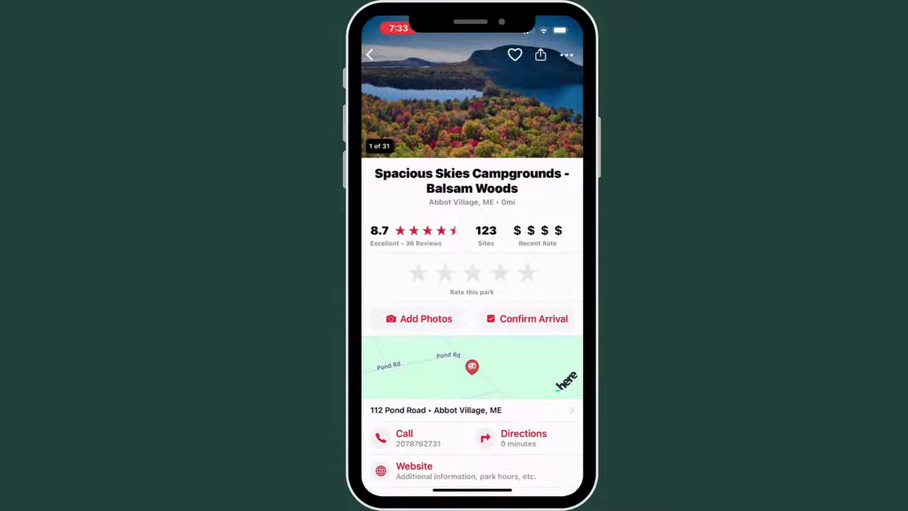
scroll(471, 284, "down", 5)
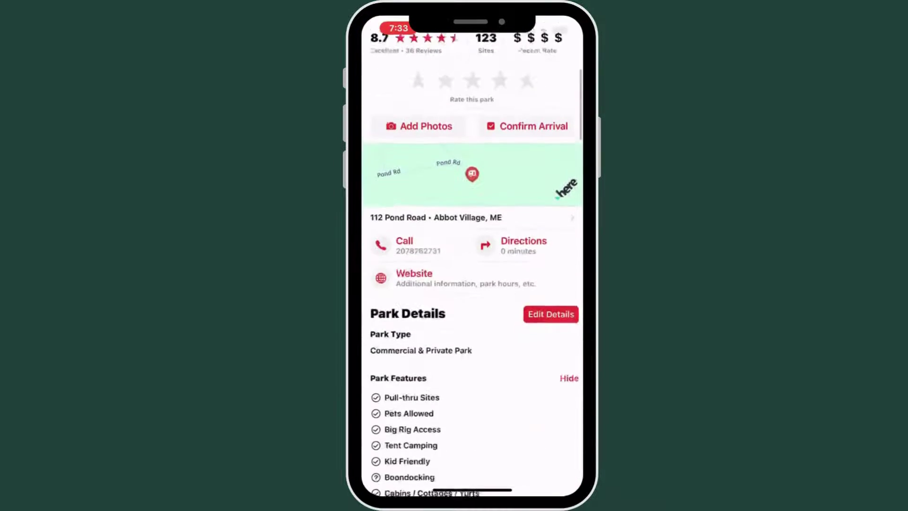
scroll(472, 283, "down", 5)
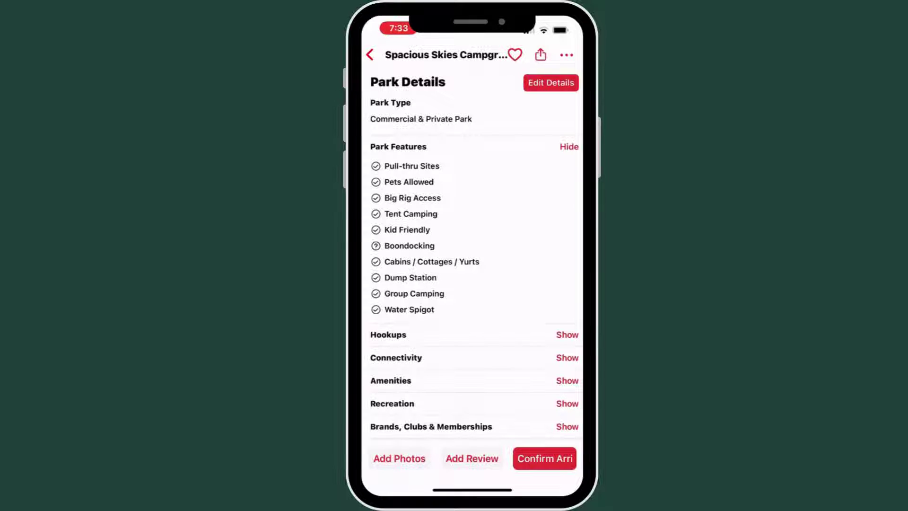
scroll(472, 255, "down", 3)
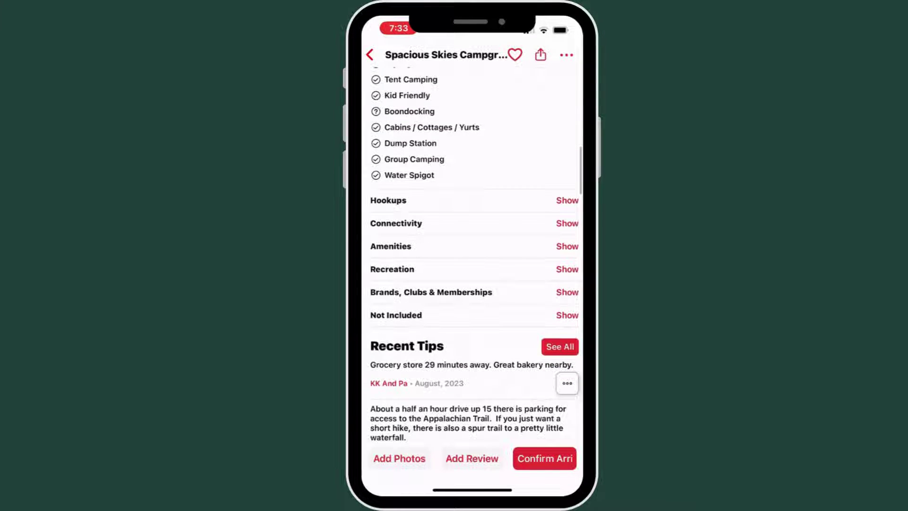
left_click(567, 246)
scroll(472, 256, "down", 2)
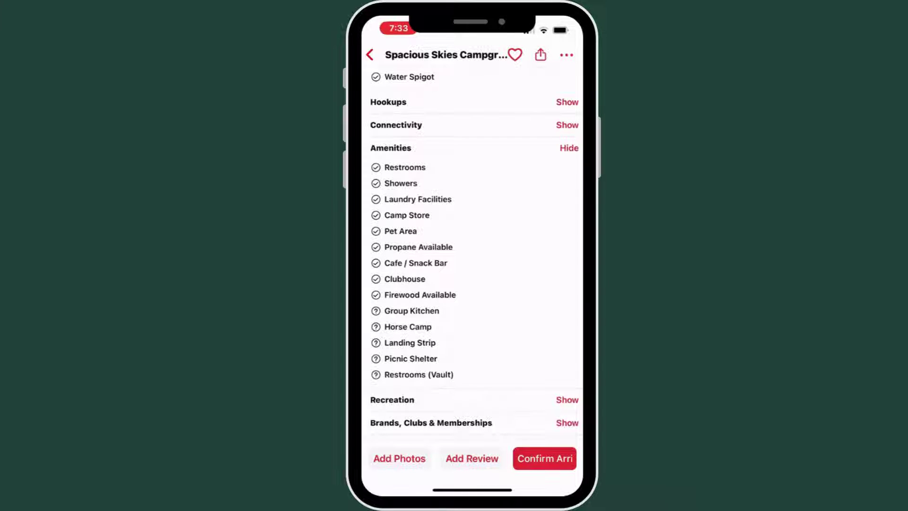
left_click(566, 124)
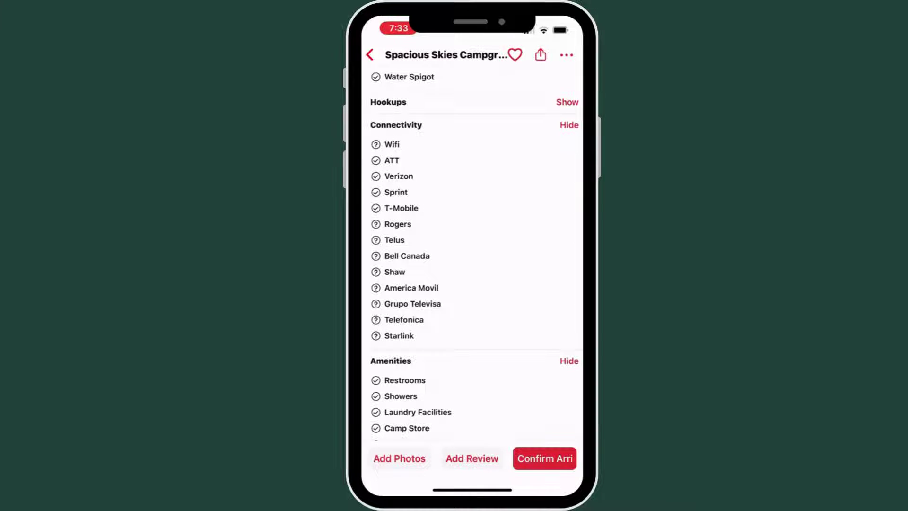
left_click(569, 125)
scroll(472, 255, "down", 5)
left_click(567, 250)
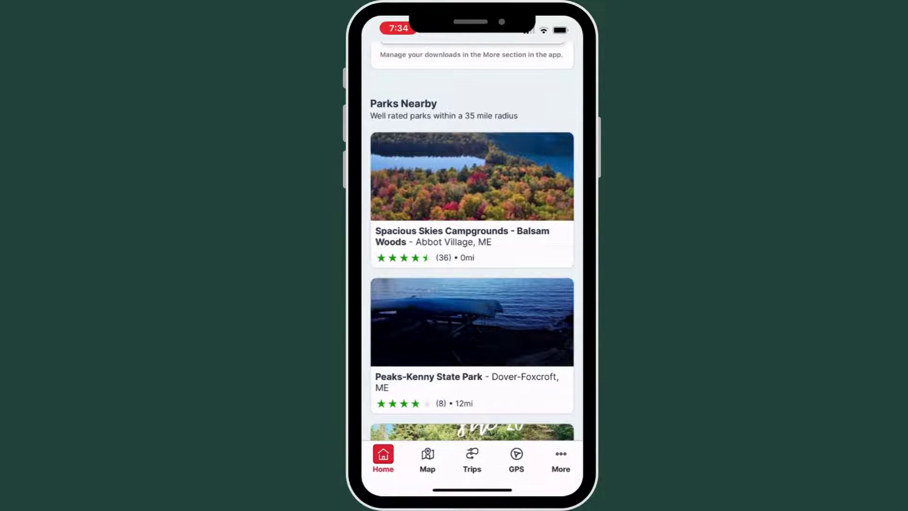
Step: Show nearby campgrounds and fuel stations on the Map tab, leaving map layers and filters at default
left_click(427, 458)
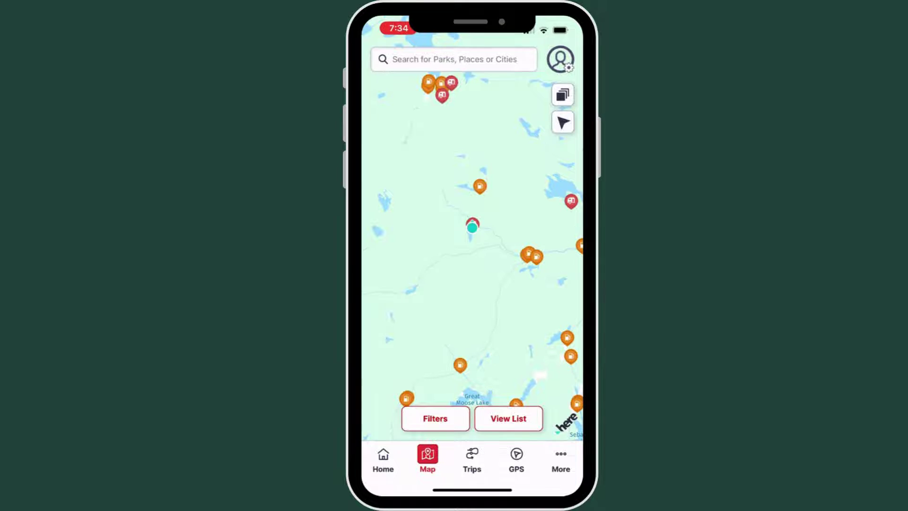
left_click(563, 95)
left_click(562, 322)
left_click(435, 418)
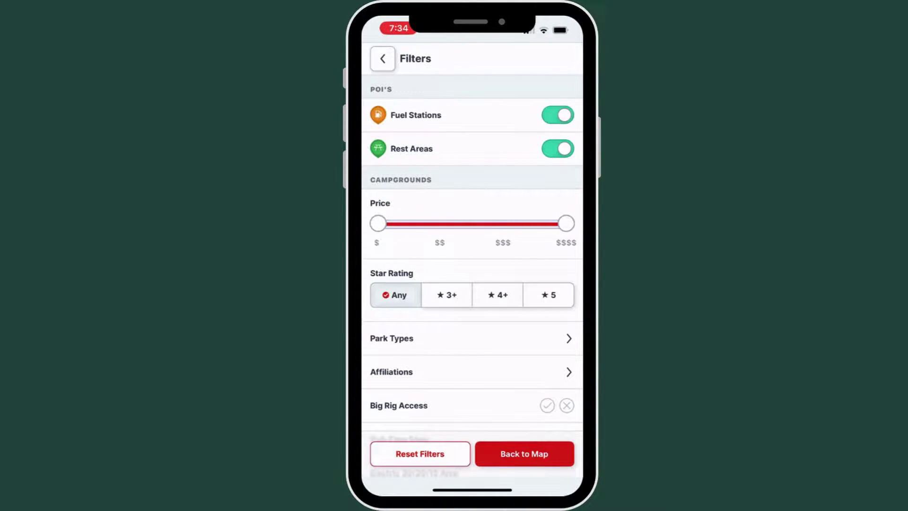
left_click(523, 453)
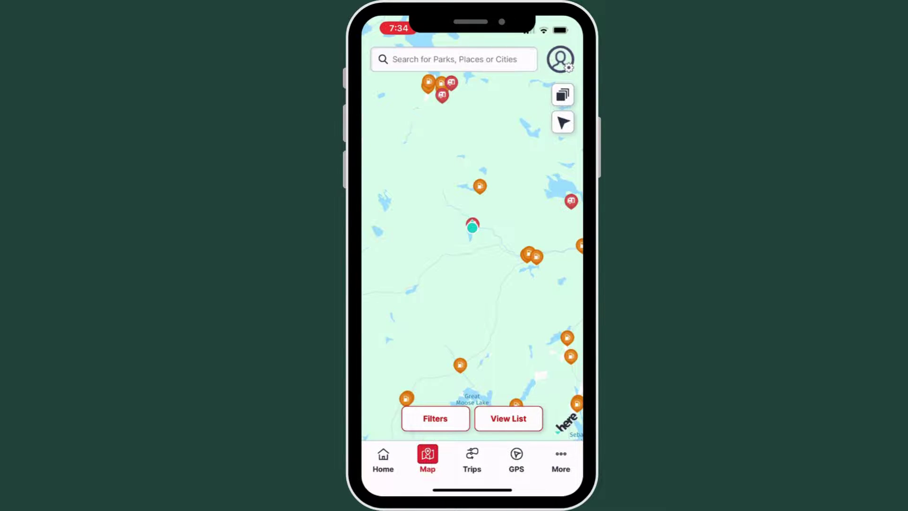